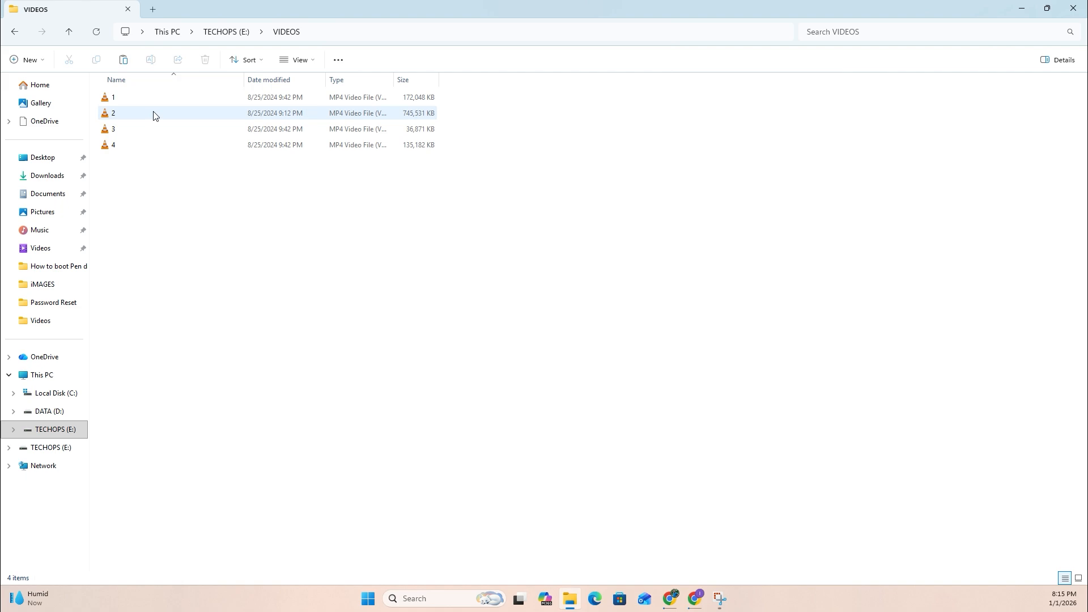
Play video file 2 from the VIDEOS folder on the TECHOPS (E:) drive to check its content
double_click(158, 116)
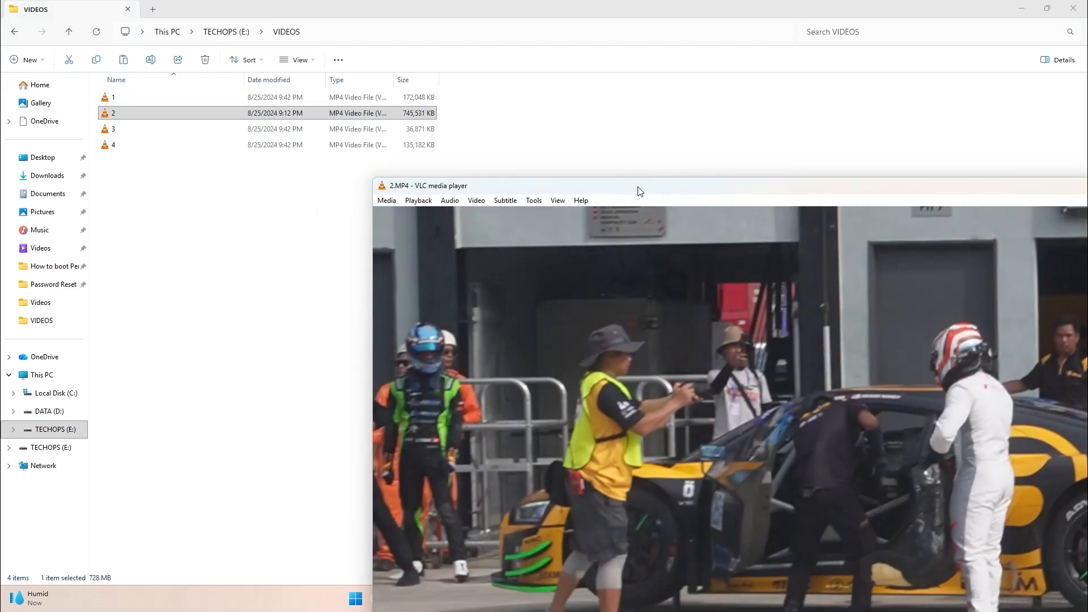
drag(638, 187, 469, 19)
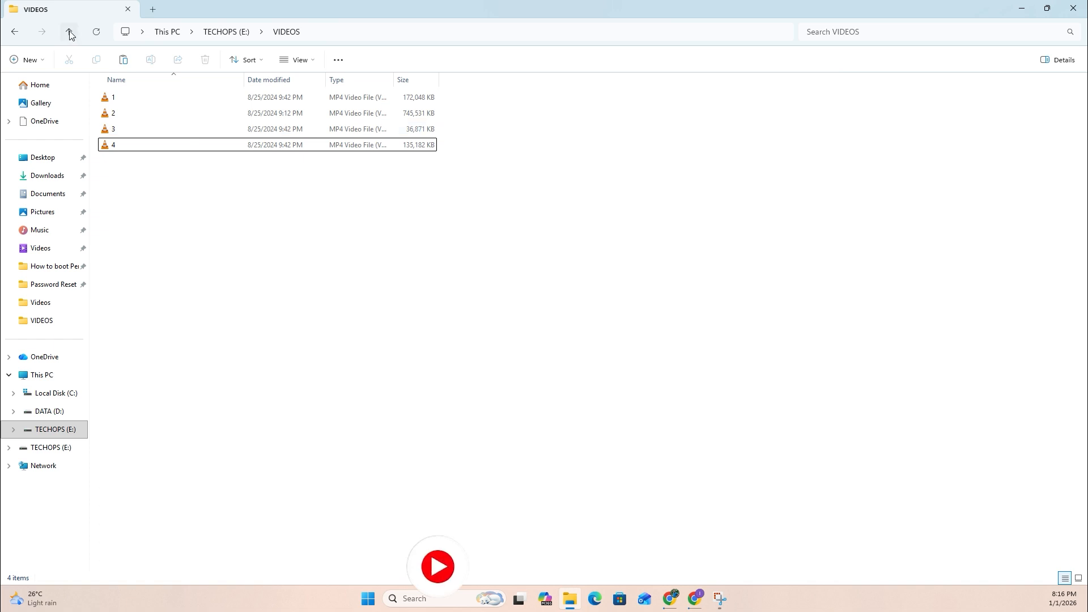
Permanently delete the VIDEOS folder from the TECHOPS (E:) drive and go back to the drive to check it
click(69, 31)
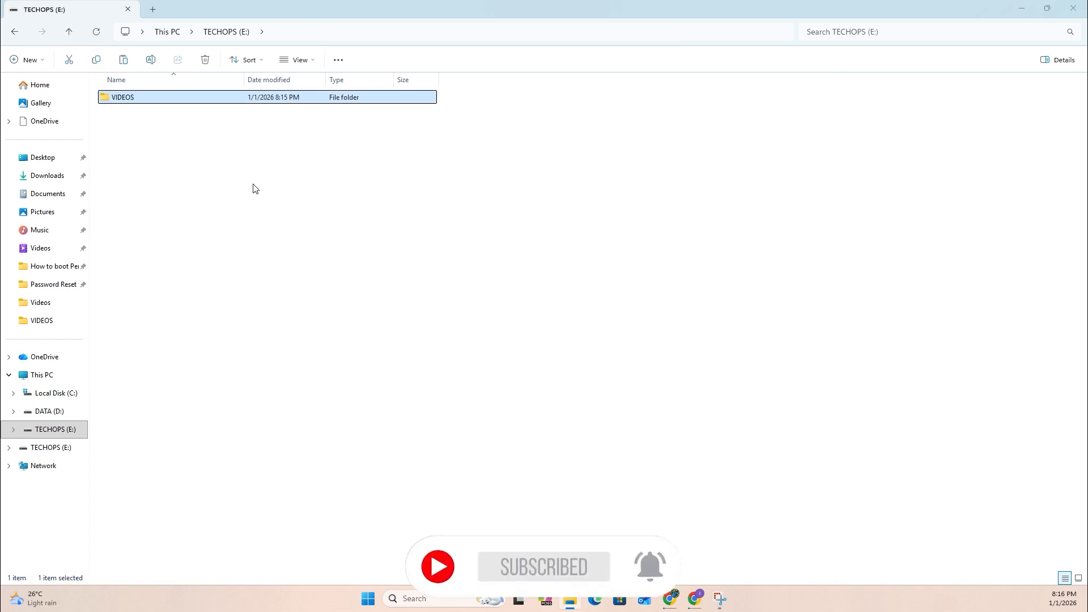
key(shift+Delete)
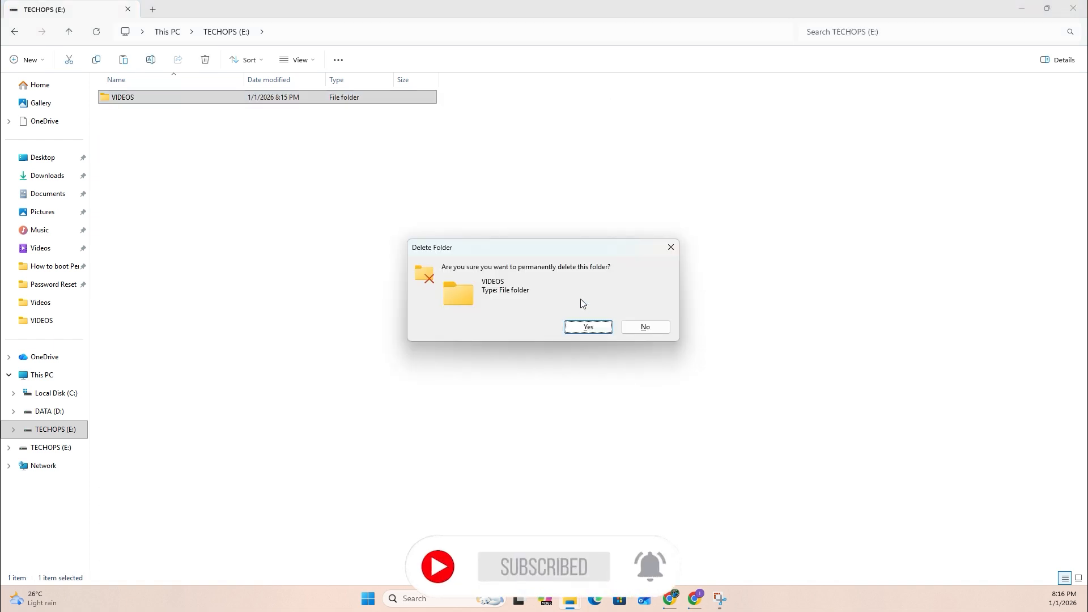
click(595, 331)
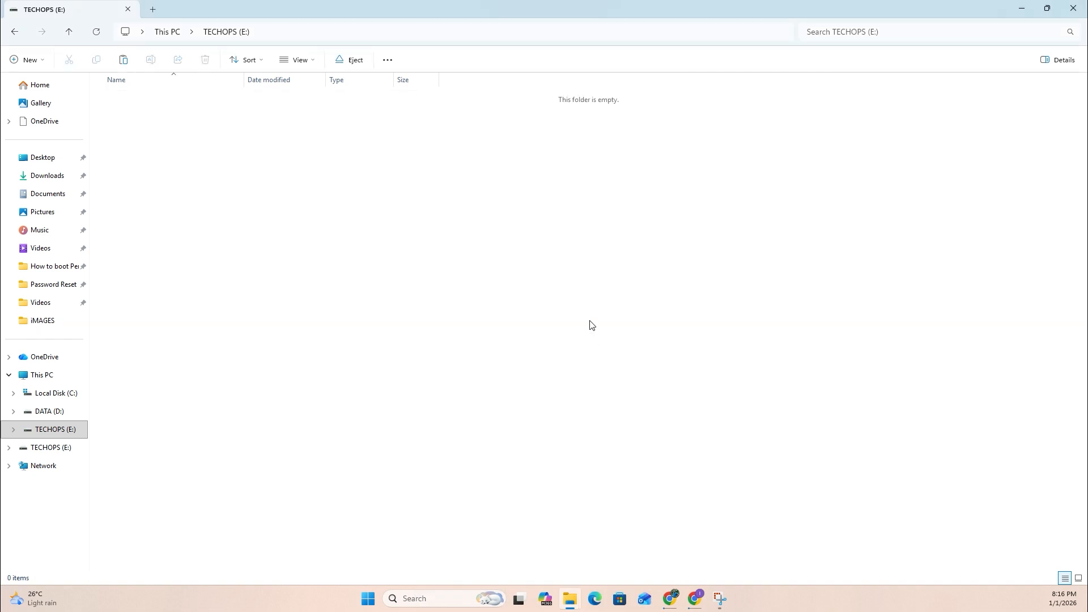
click(69, 32)
double_click(429, 115)
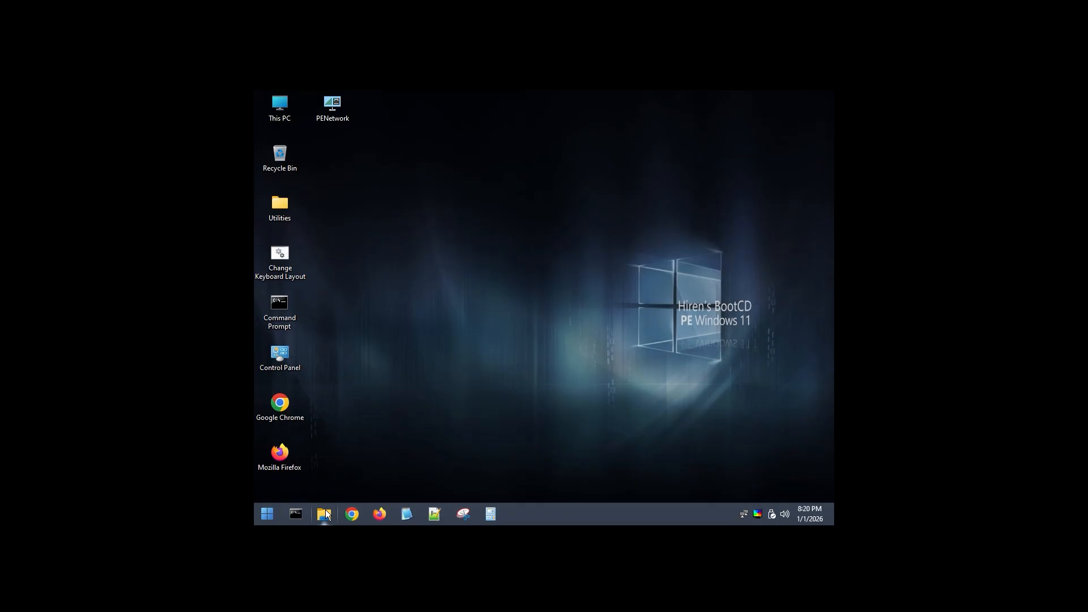
Check the contents of the TECHOPS (D:) drive in the Hiren's BootCD PE file explorer and close the window
click(325, 511)
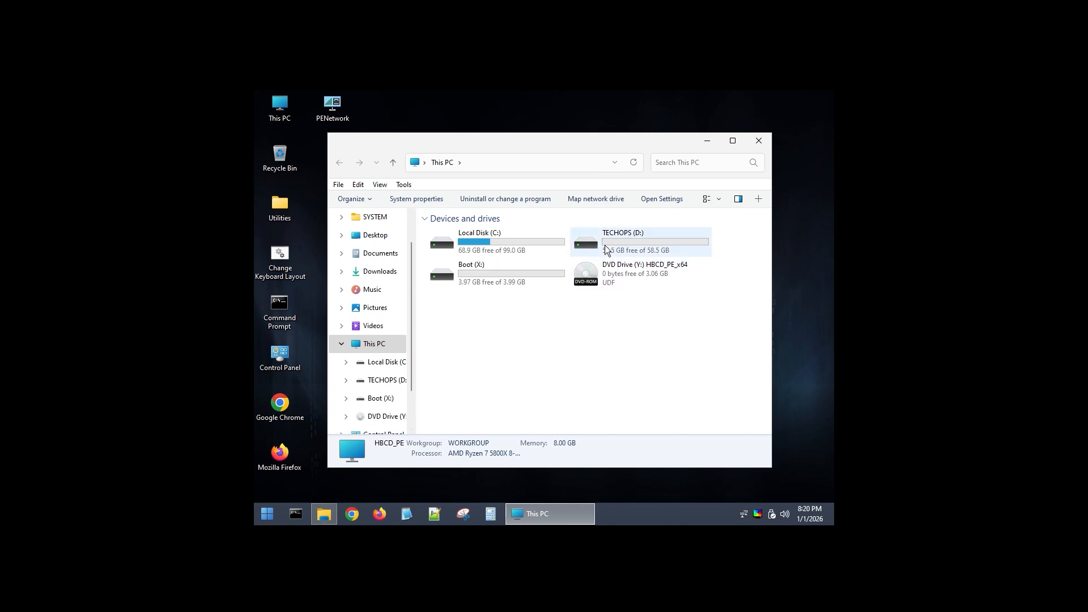
click(608, 236)
double_click(607, 235)
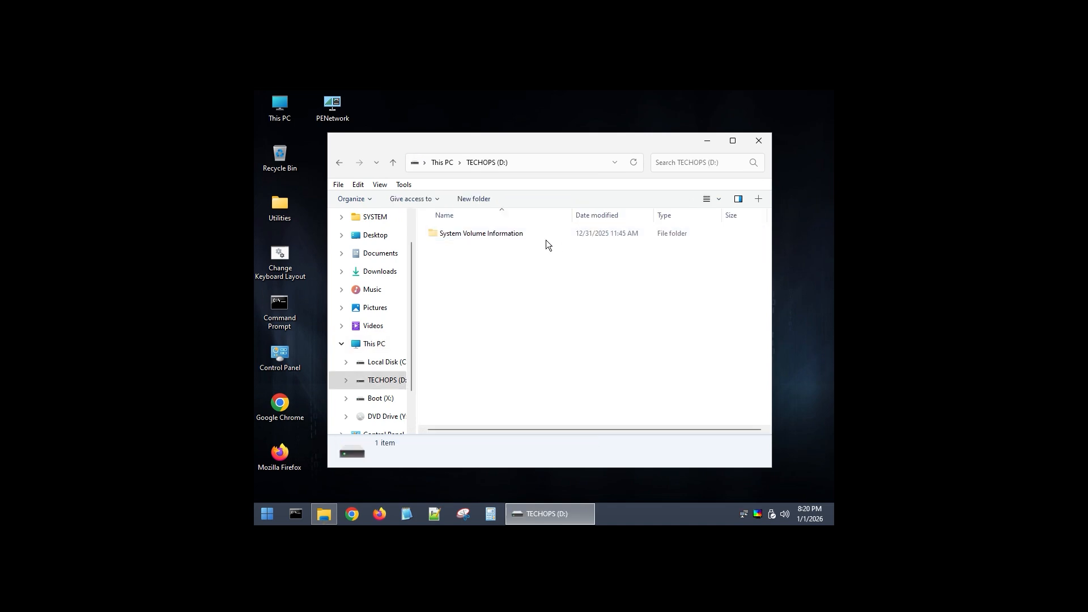
click(392, 162)
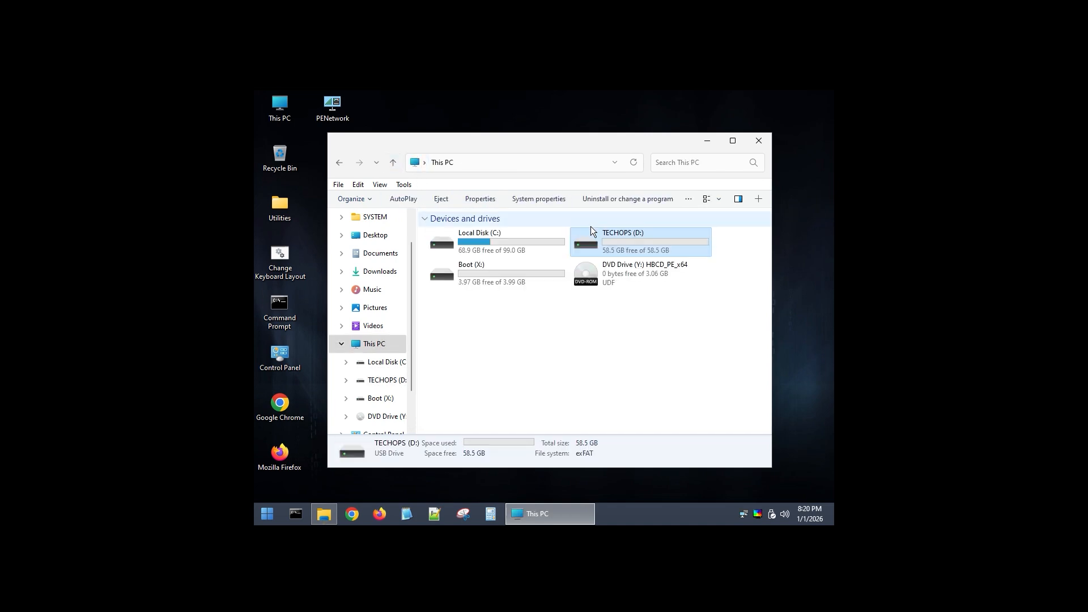
click(759, 140)
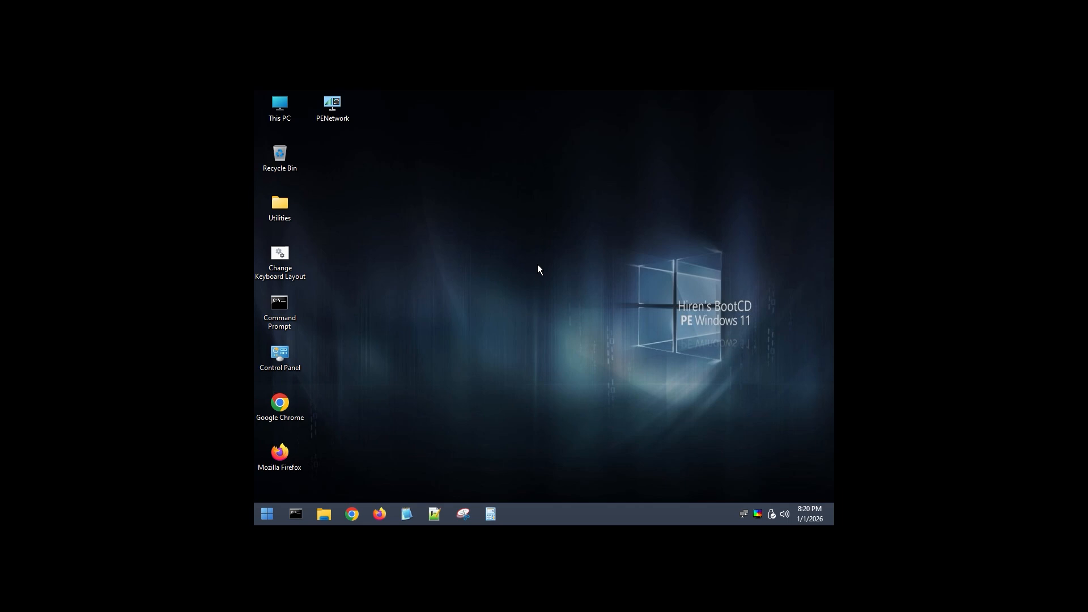
Launch Recuva from the data recovery programs among the hard disk tools
click(267, 515)
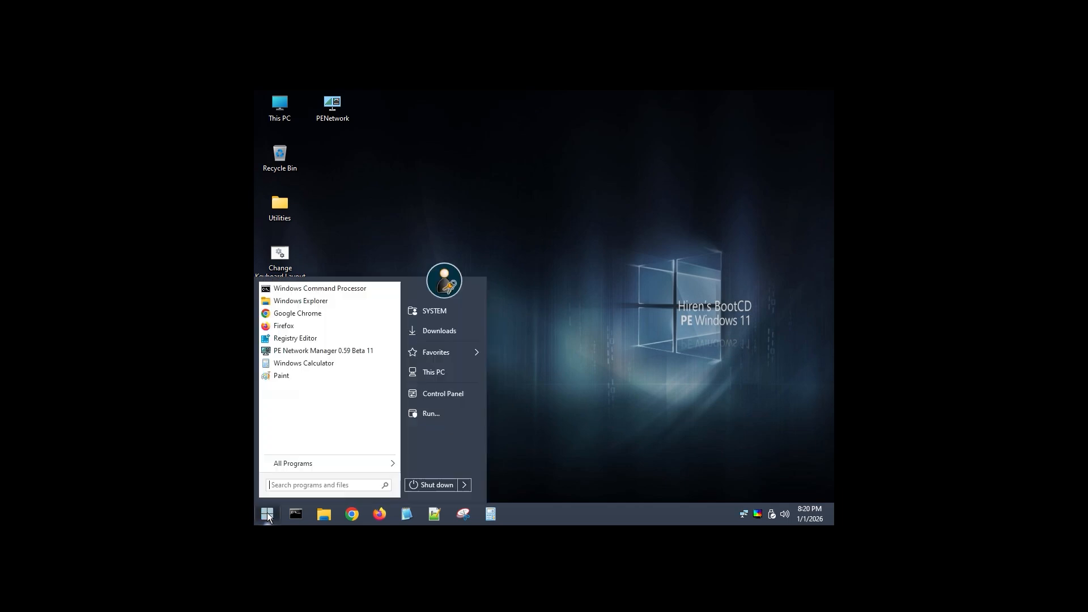
click(297, 463)
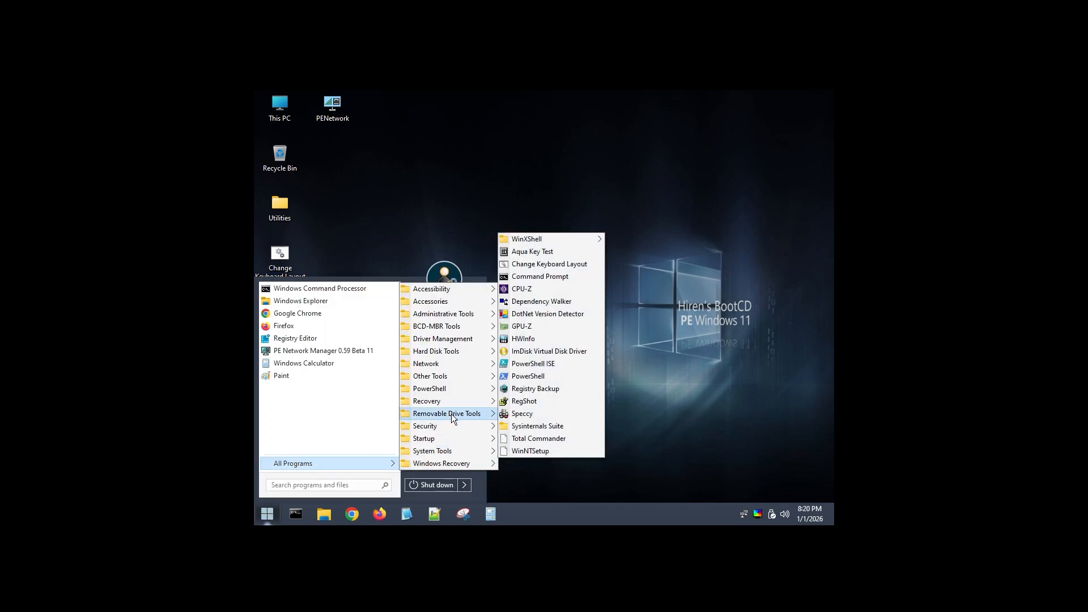
mouse_move(453, 401)
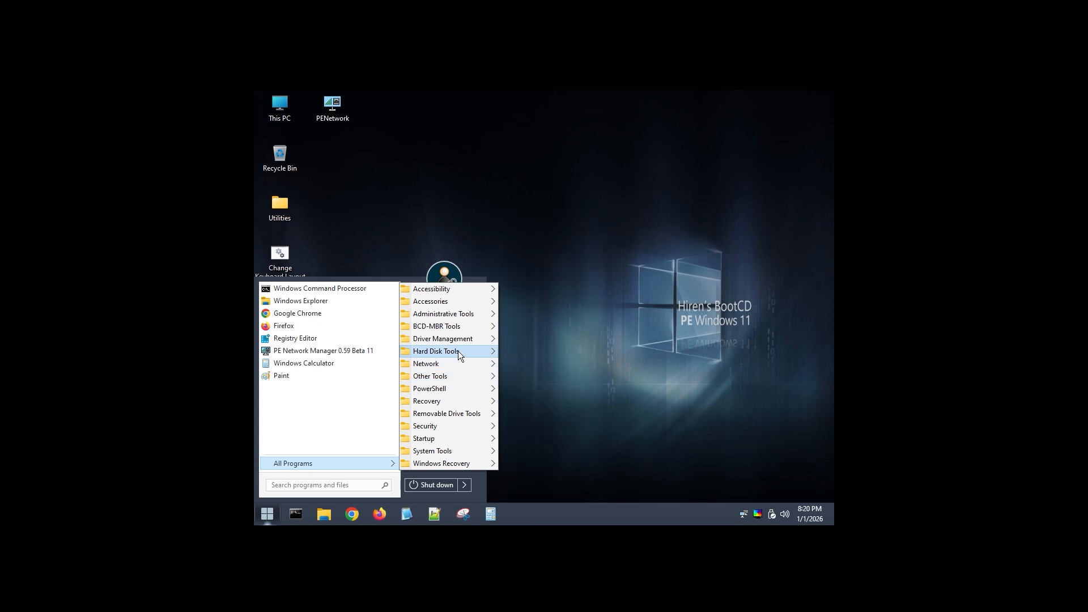
mouse_move(458, 351)
mouse_move(525, 349)
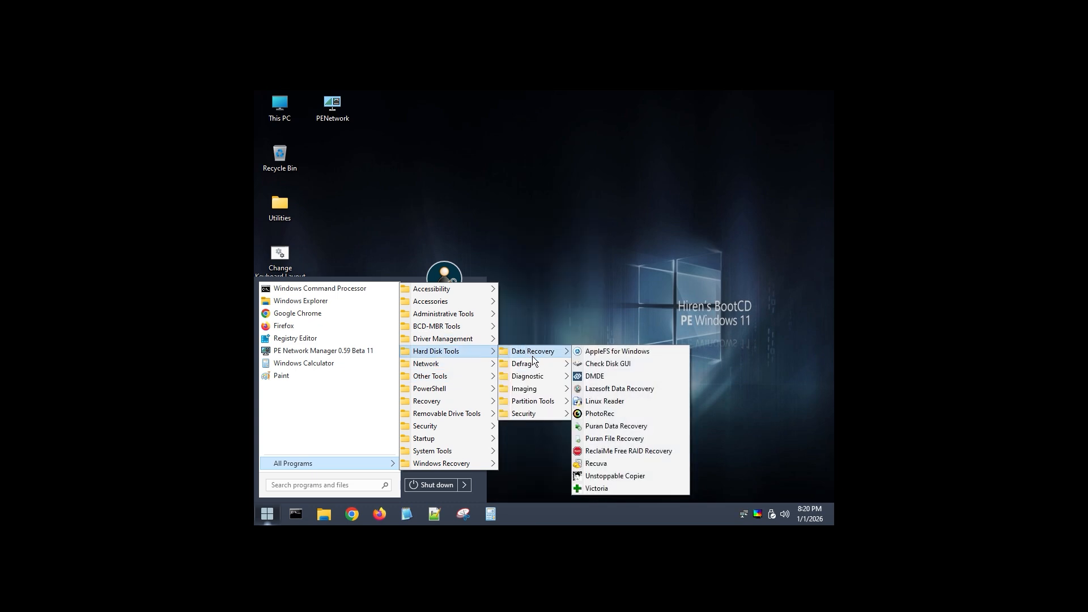
click(614, 463)
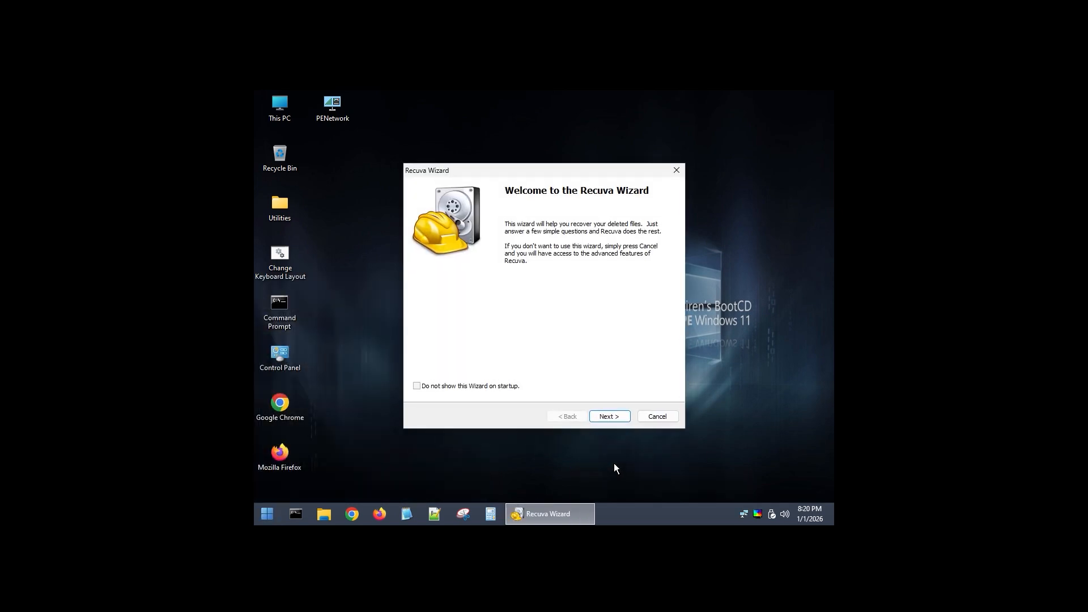
Set the Recuva wizard to search for all files in the specific location D:\ and start the scan
click(611, 418)
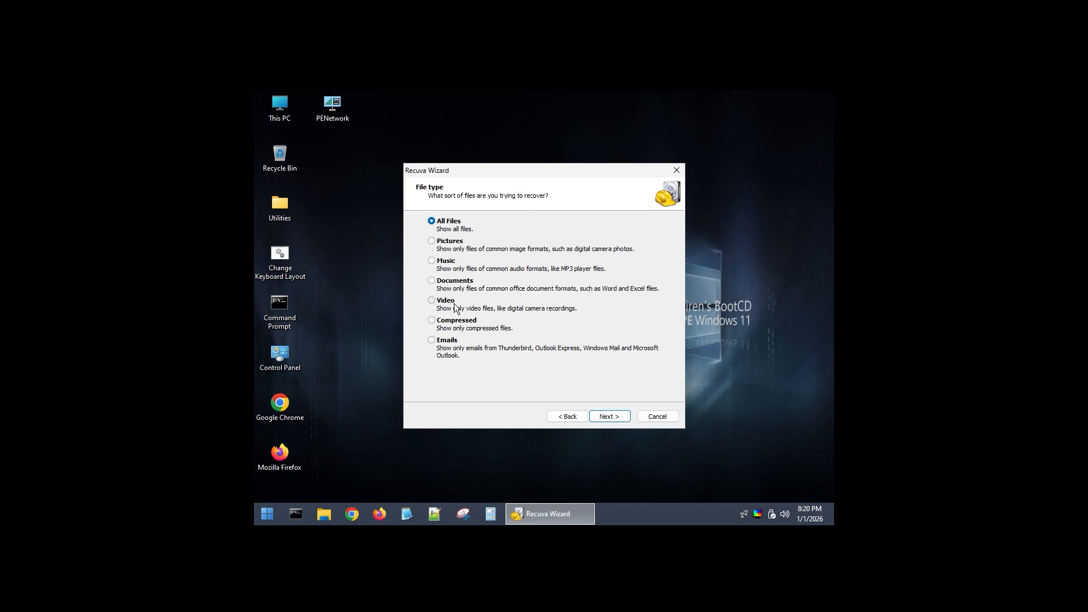
click(612, 416)
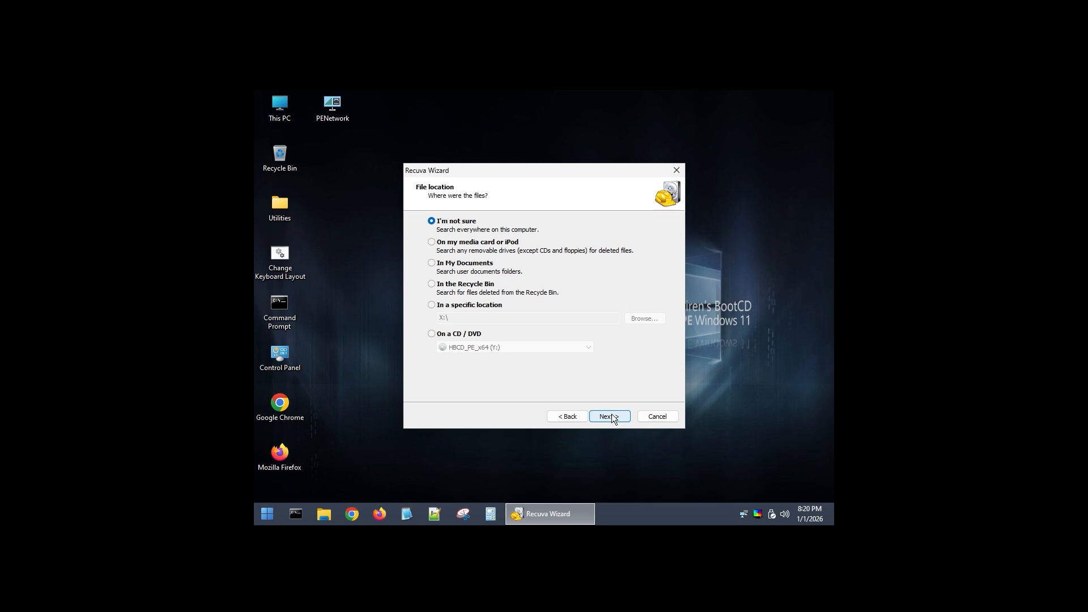
click(450, 305)
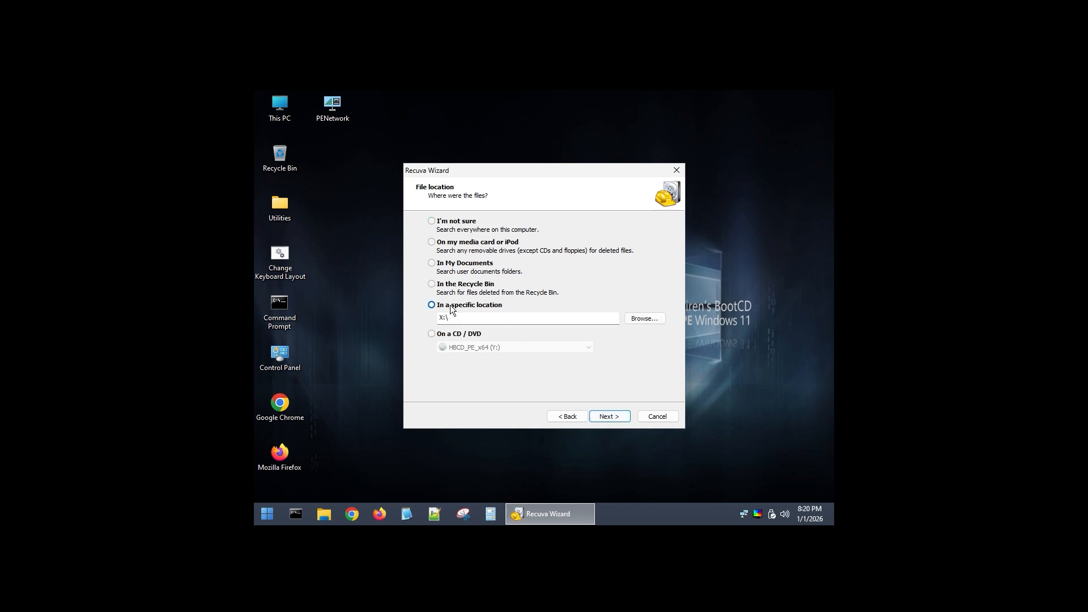
click(655, 318)
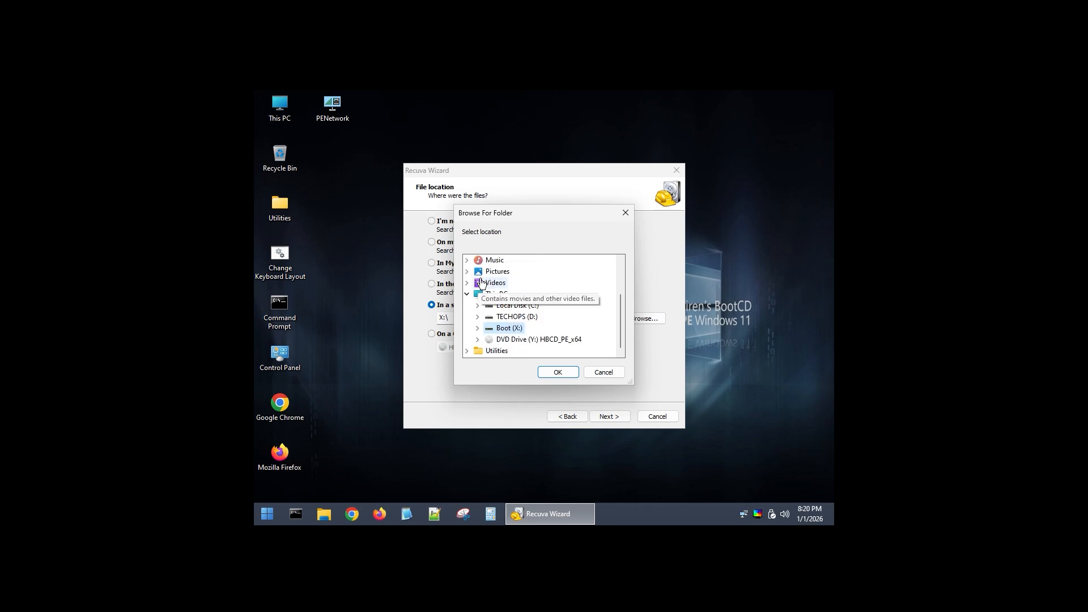
click(518, 316)
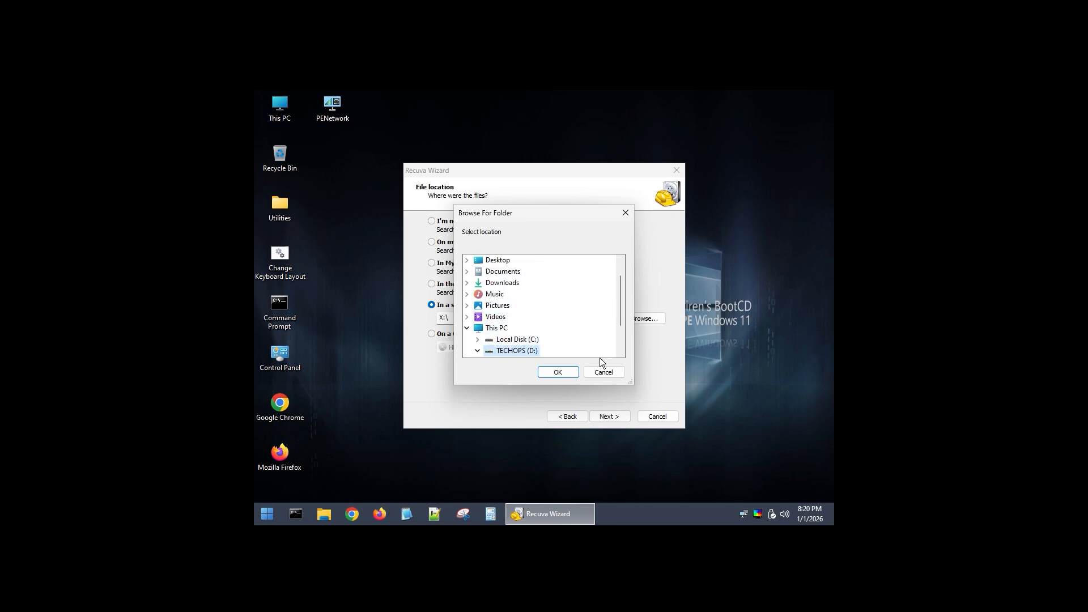
click(572, 372)
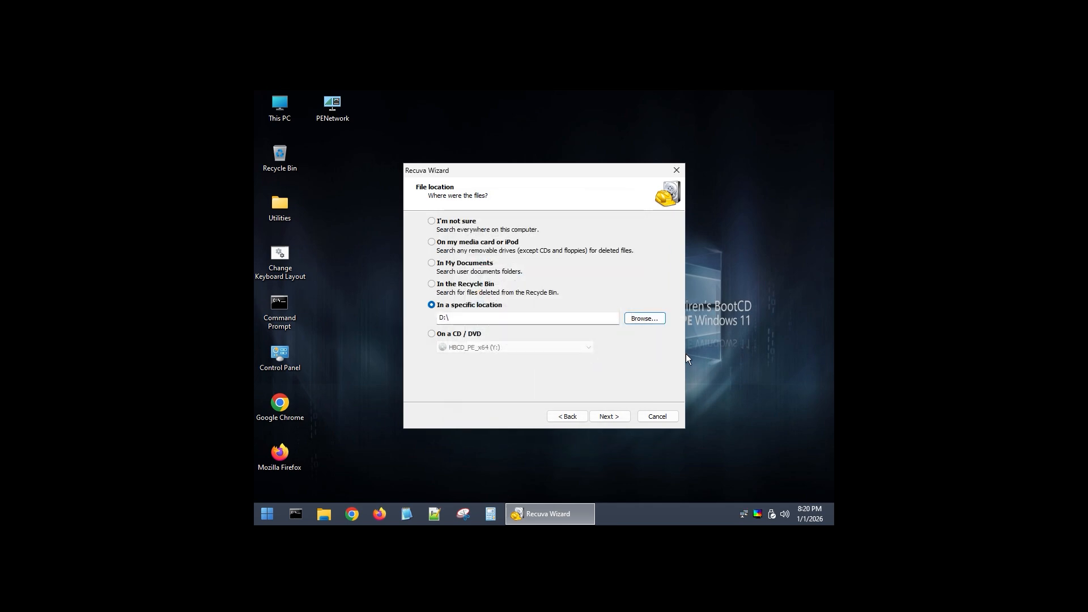
click(618, 417)
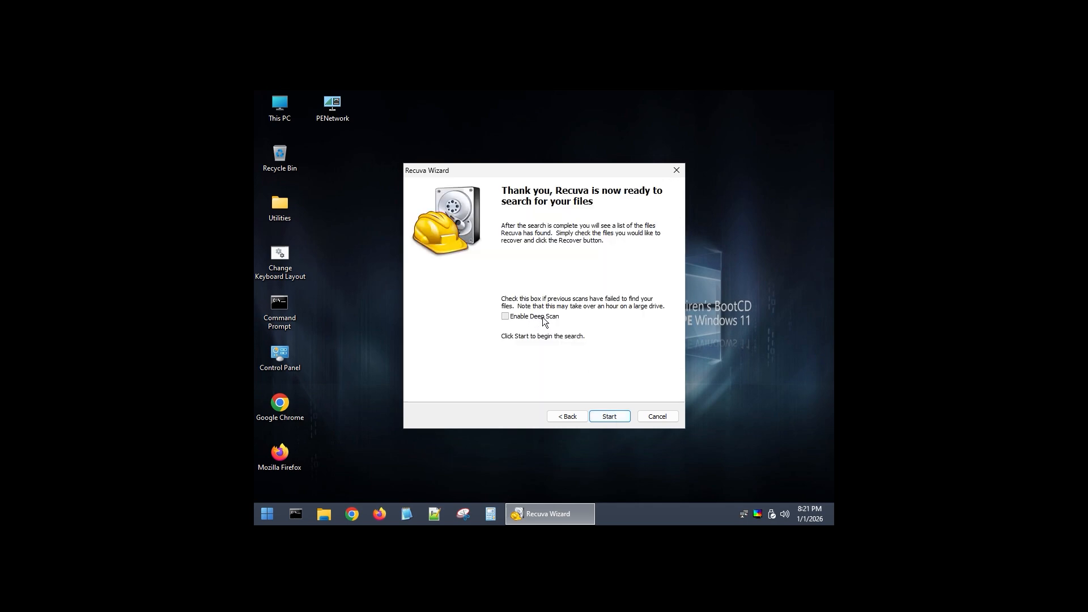
click(602, 413)
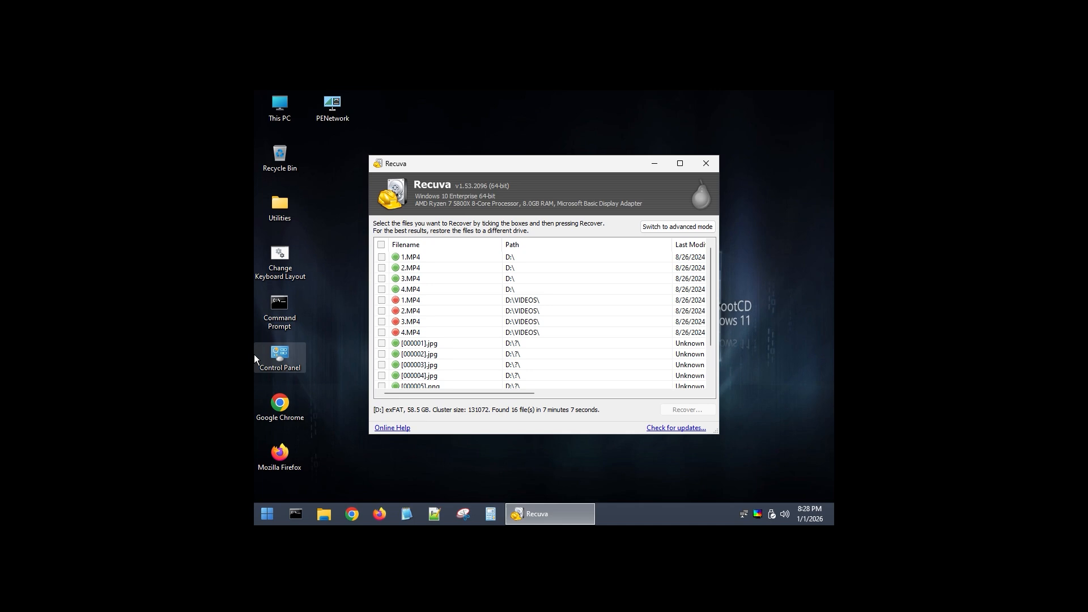
Review the state of the found files and mark 1.MP4, 2.MP4, 3.MP4 and 4.MP4 in D:\ for recovery
drag(518, 392, 600, 401)
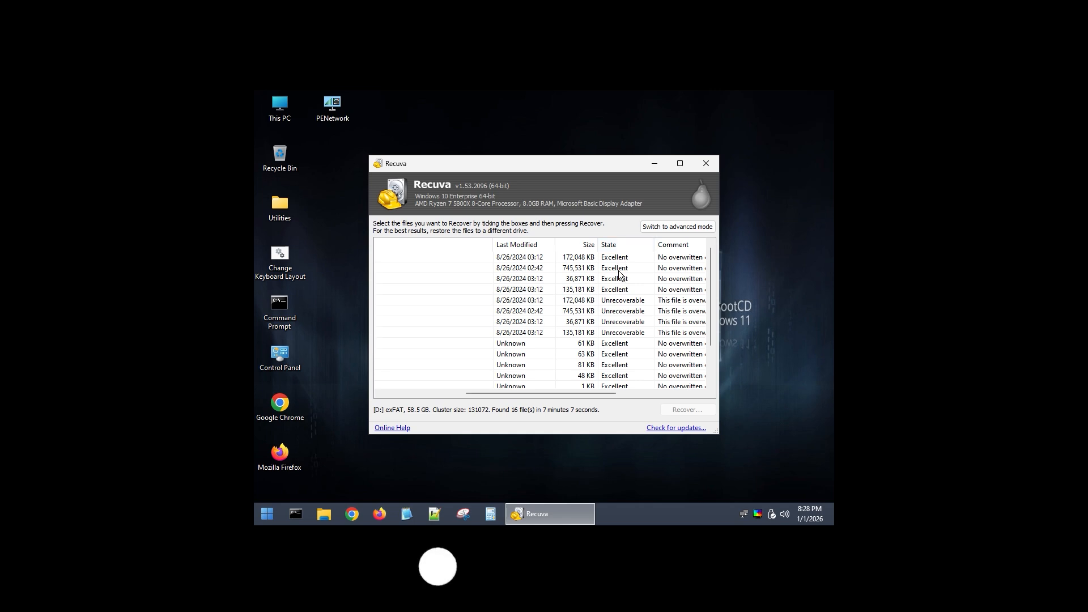
drag(604, 393, 503, 390)
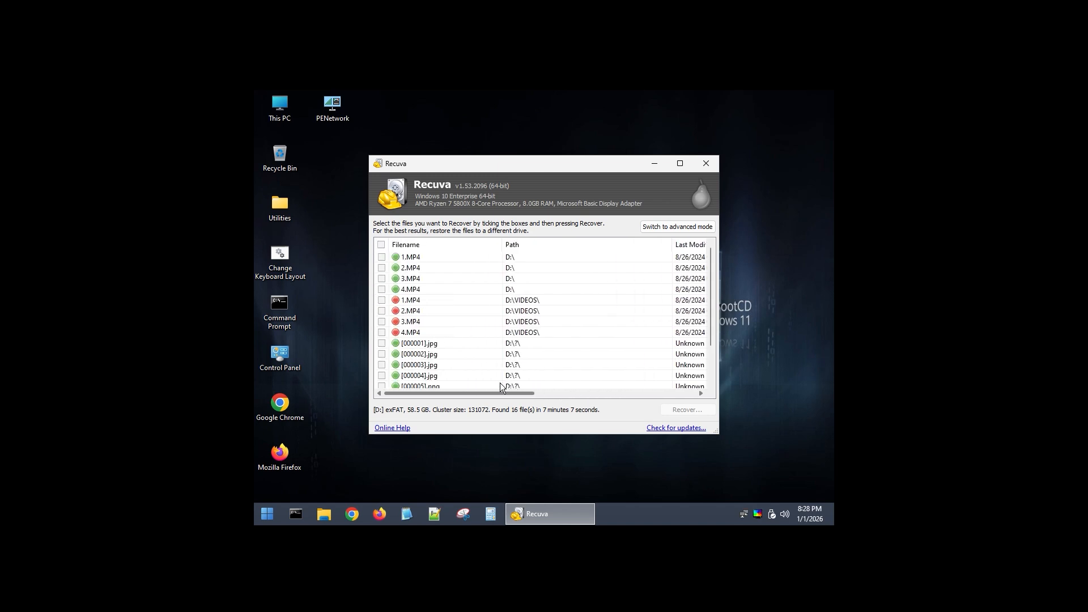
click(381, 258)
click(382, 268)
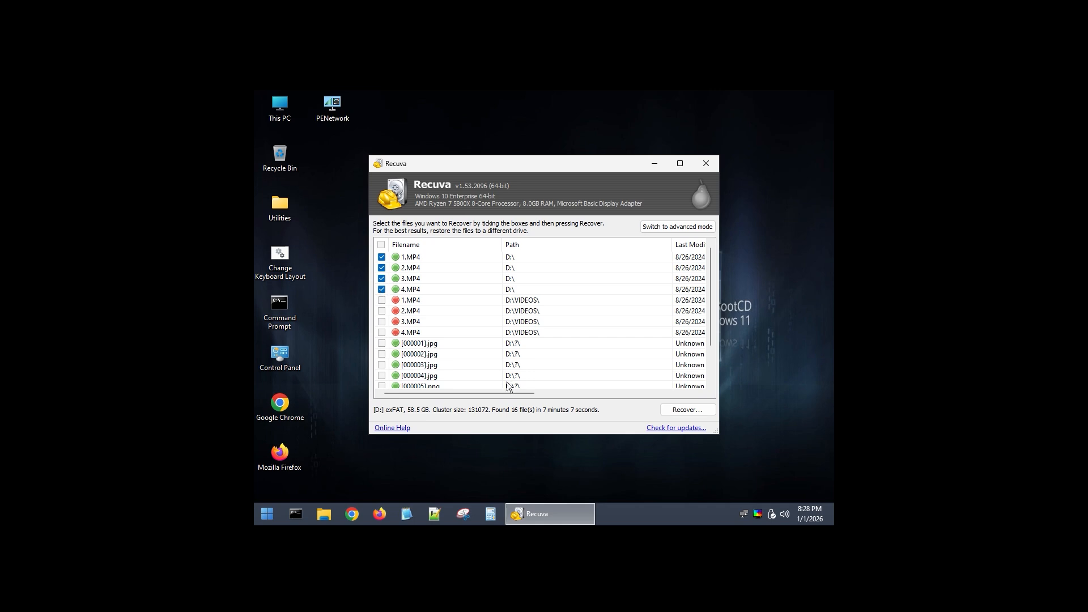
mouse_move(503, 392)
mouse_down()
mouse_move(671, 399)
mouse_move(484, 392)
mouse_up()
Recover the marked files to the Recover folder on Local Disk (C:) and close Recuva
click(685, 410)
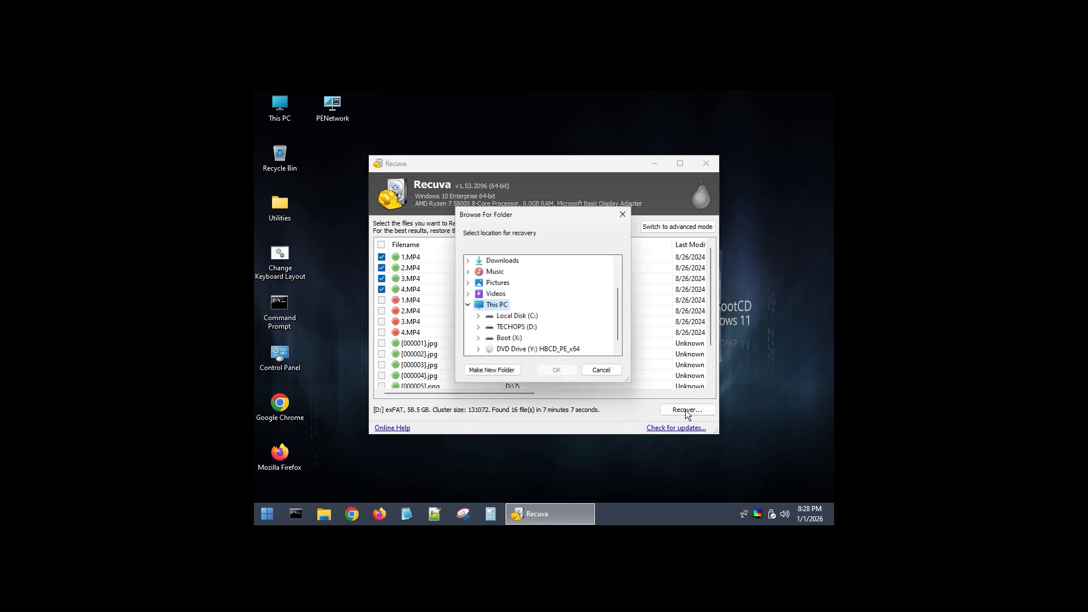
click(478, 317)
scroll(566, 321, down, 3)
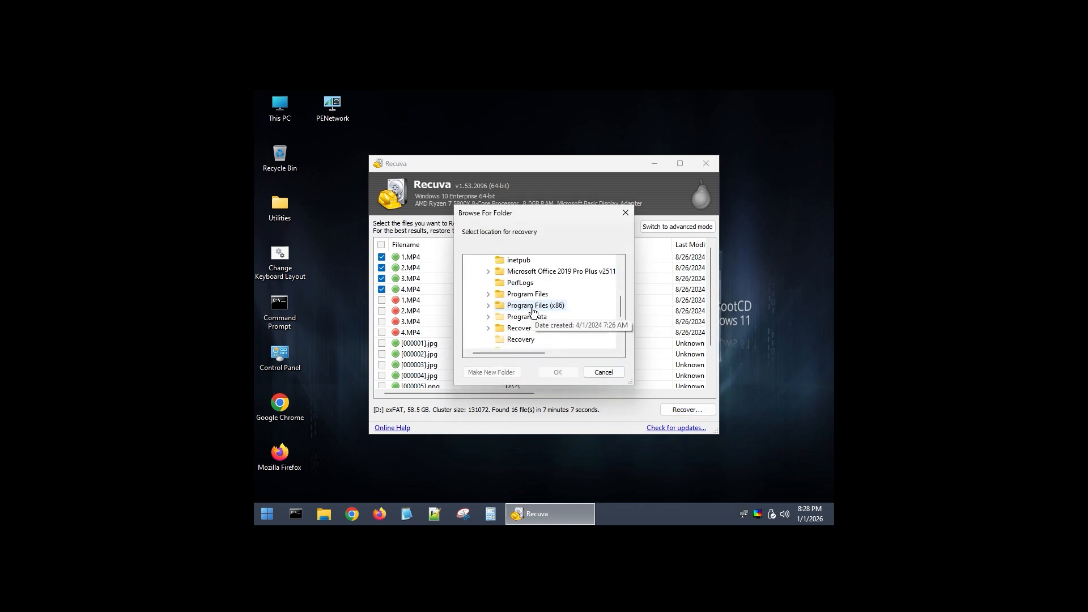
click(519, 294)
scroll(527, 304, up, 2)
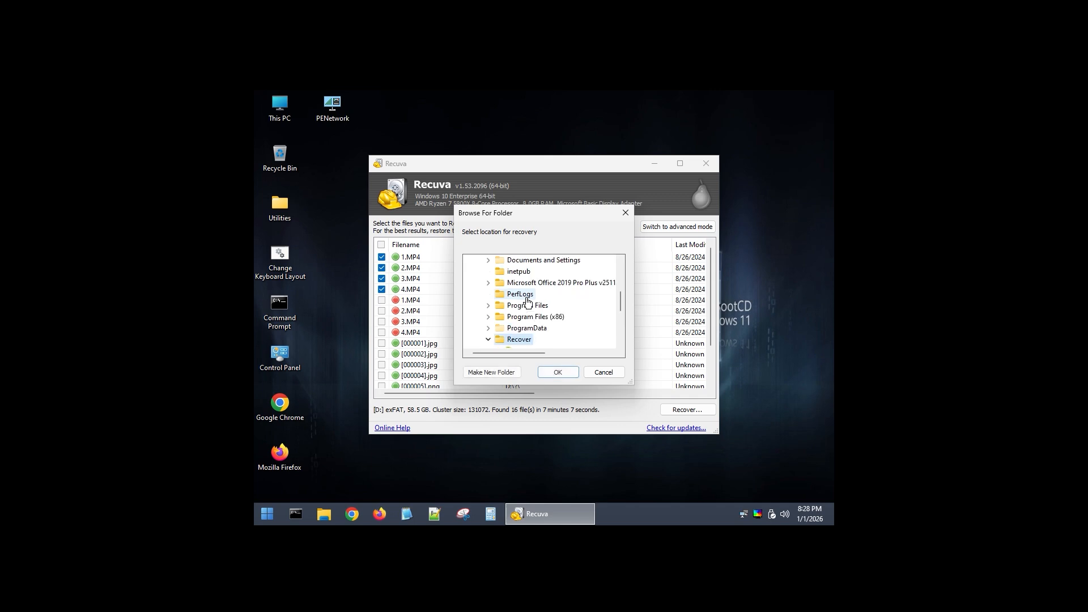
scroll(529, 309, down, 1)
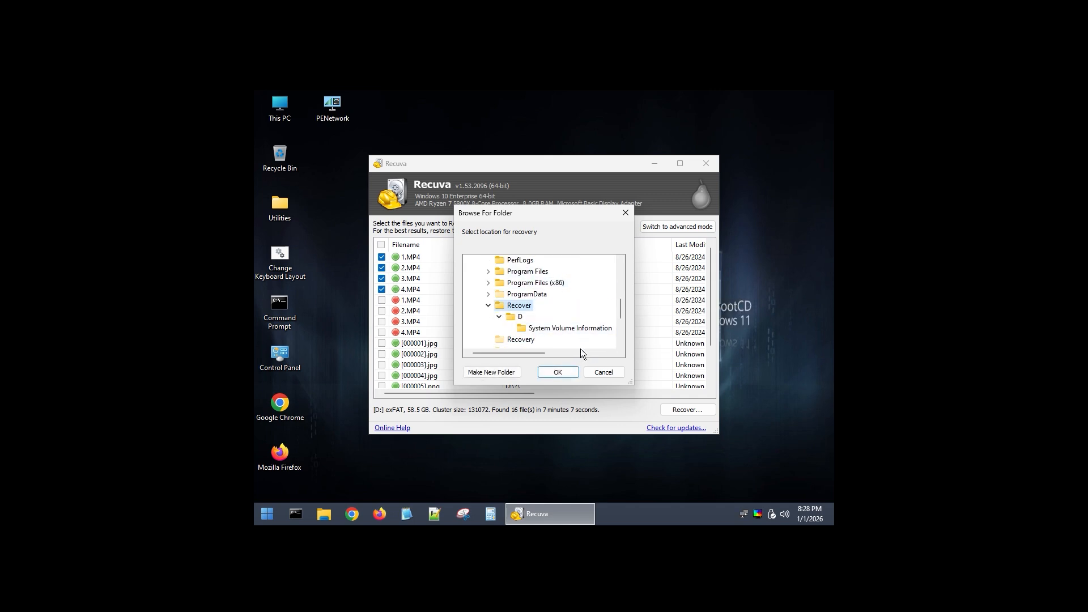
click(559, 374)
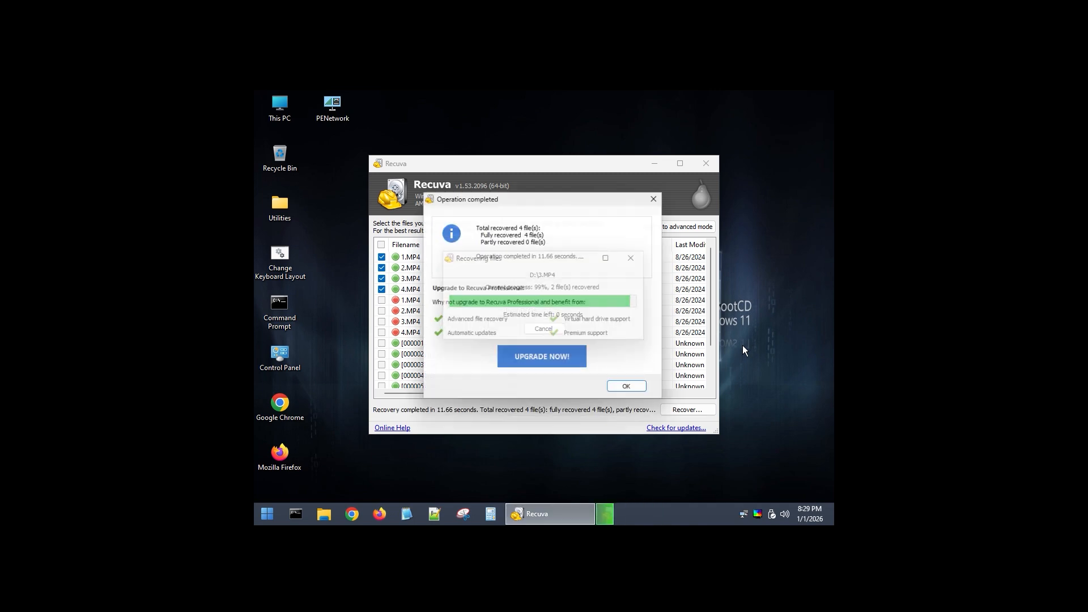
click(637, 390)
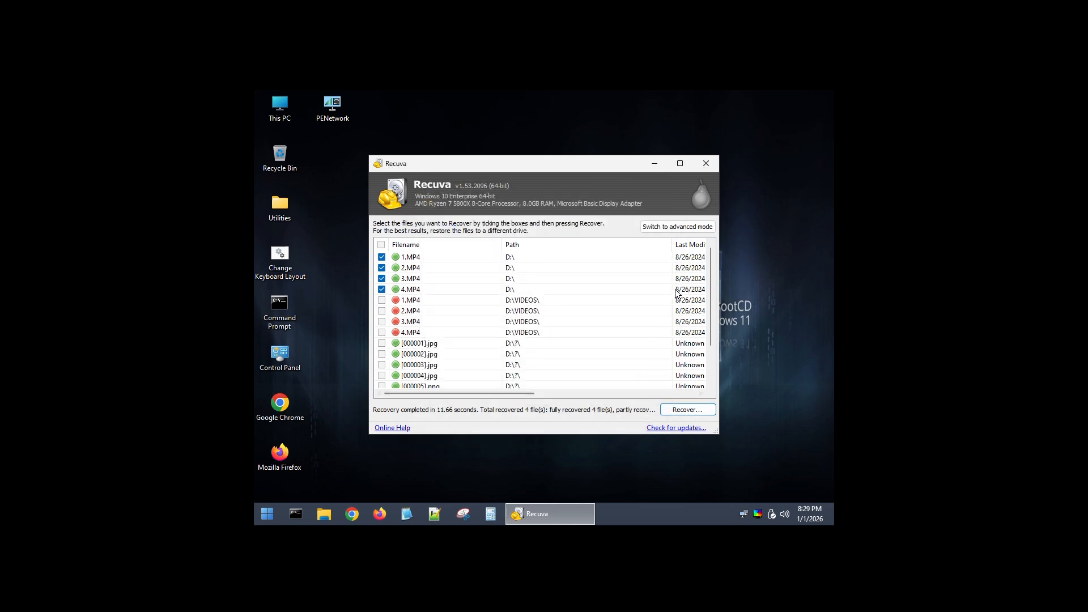
click(707, 164)
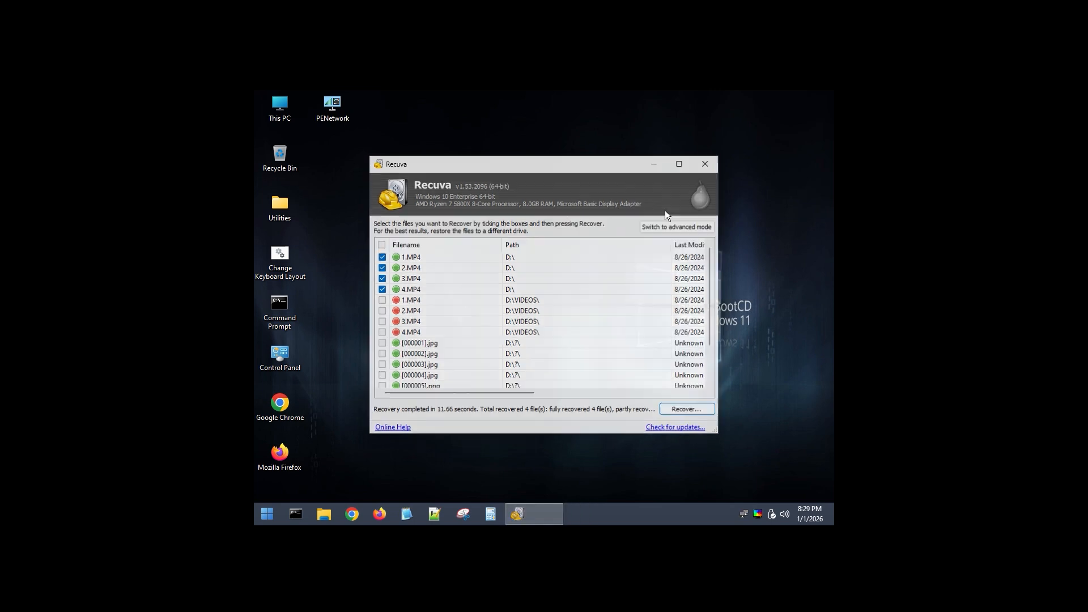
Open the Recover folder on Local Disk (C:) in the file explorer
click(324, 513)
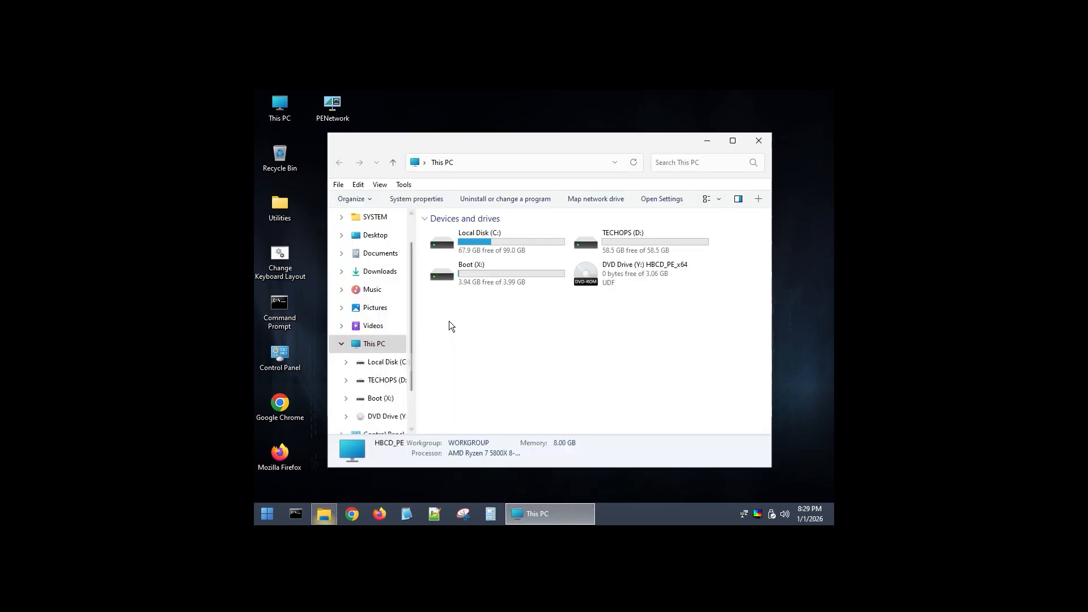
click(480, 237)
double_click(480, 237)
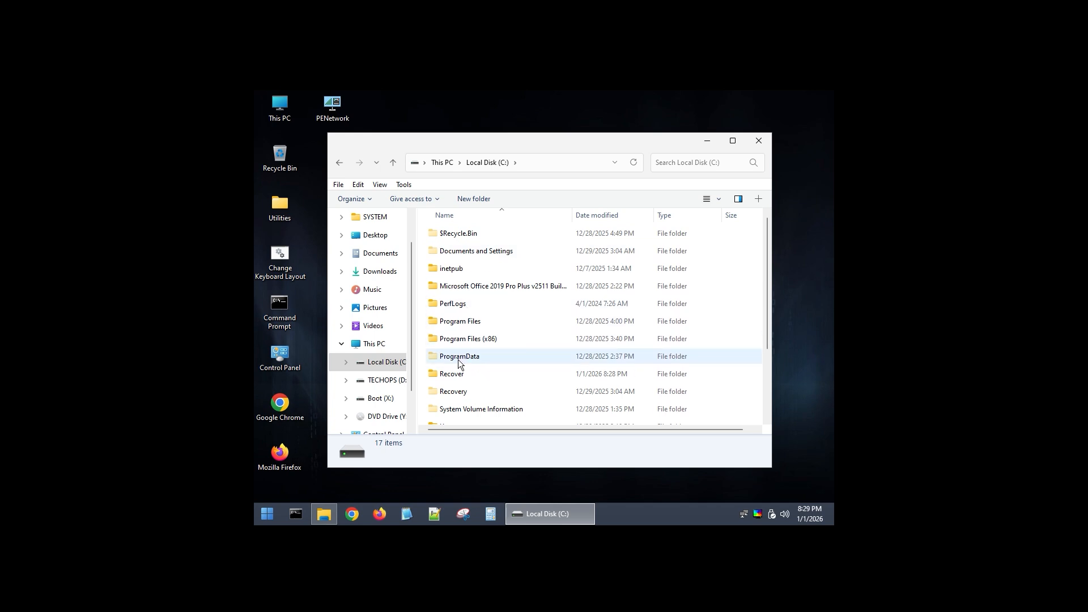
double_click(453, 376)
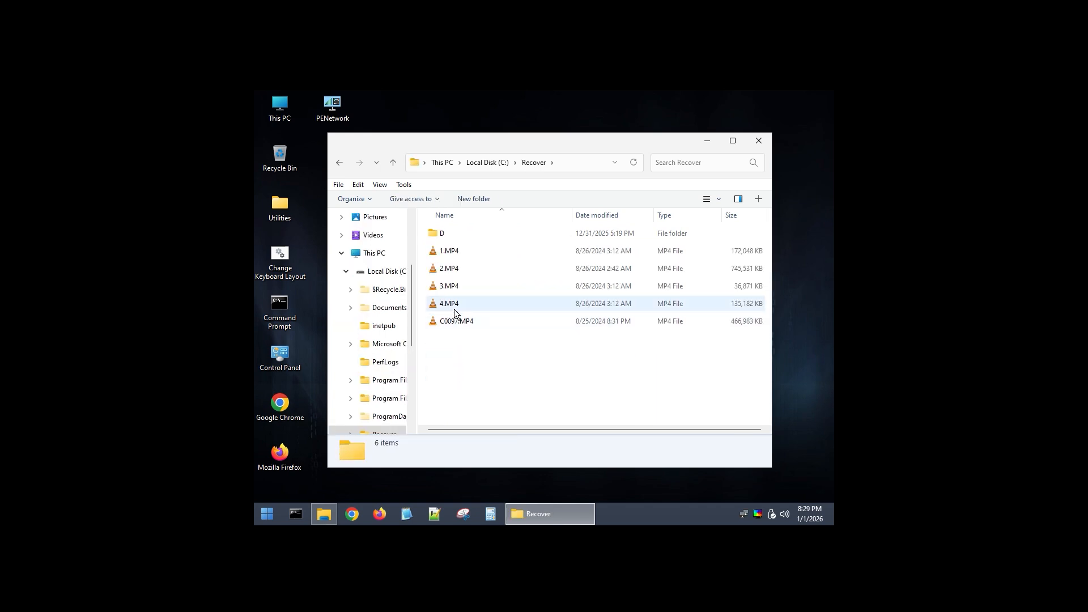
Play the recovered 1.MP4 in VLC, move the player window fully into view to check it, and close the player
double_click(457, 251)
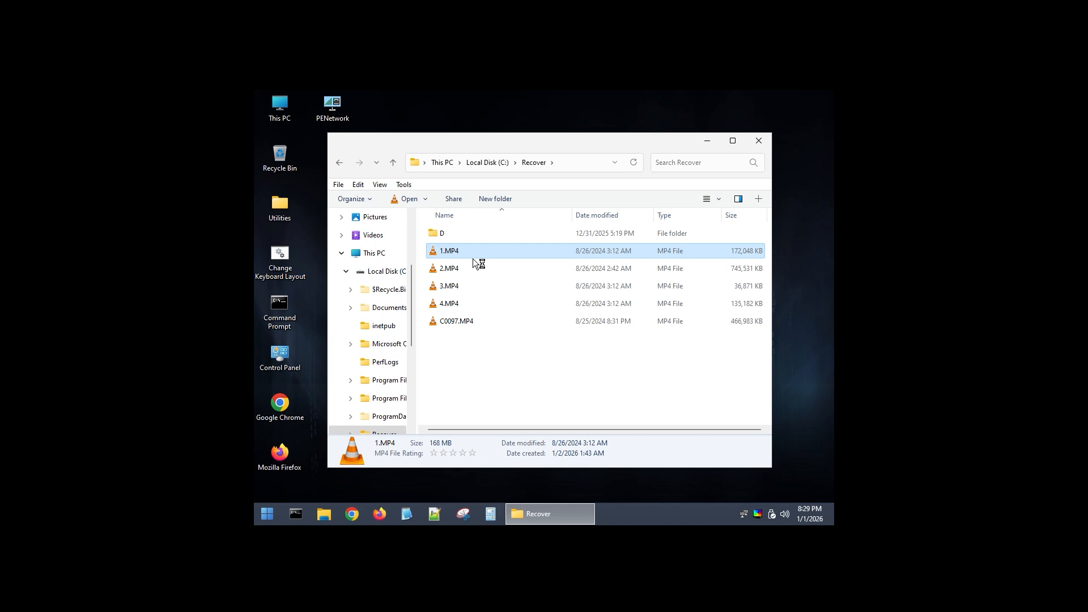
drag(679, 141, 437, 129)
drag(573, 131, 485, 131)
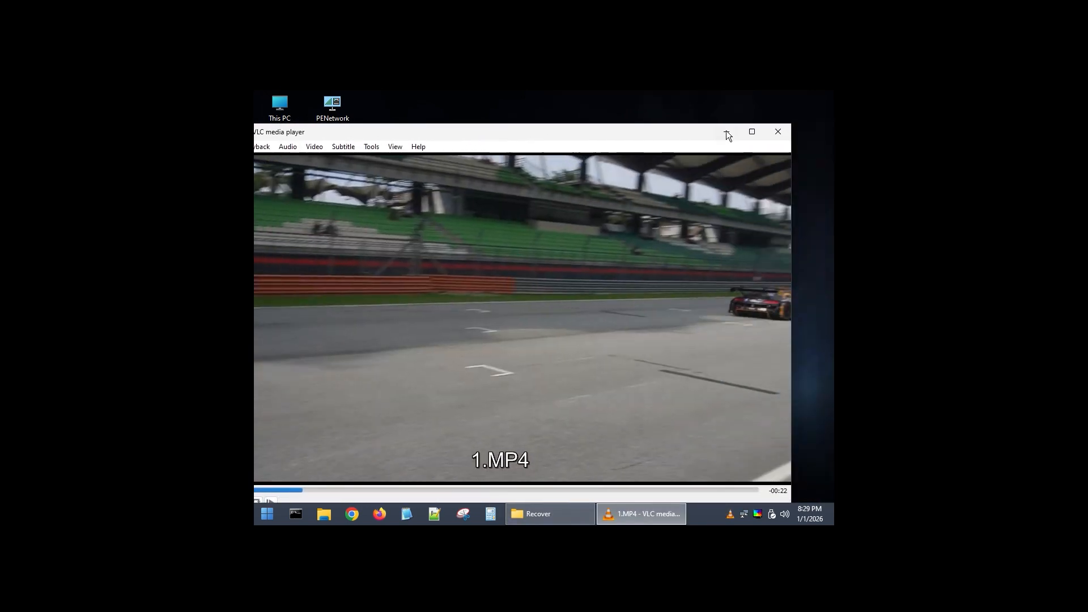
click(778, 131)
Check the recovered 2.MP4, skipping ahead in its playback, and 3.MP4, and close the Recover folder
double_click(454, 267)
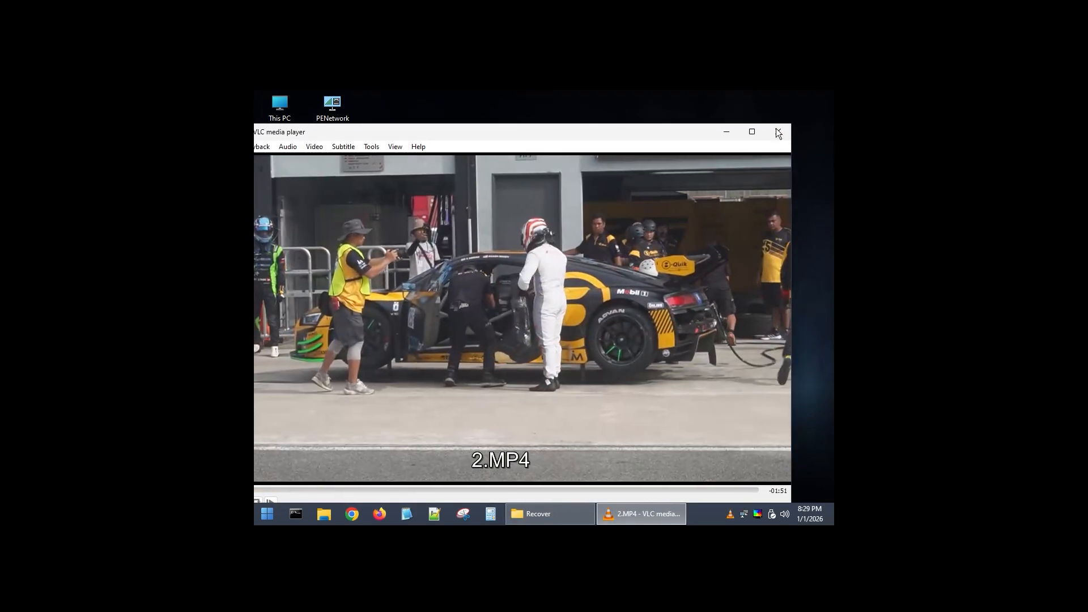
click(435, 488)
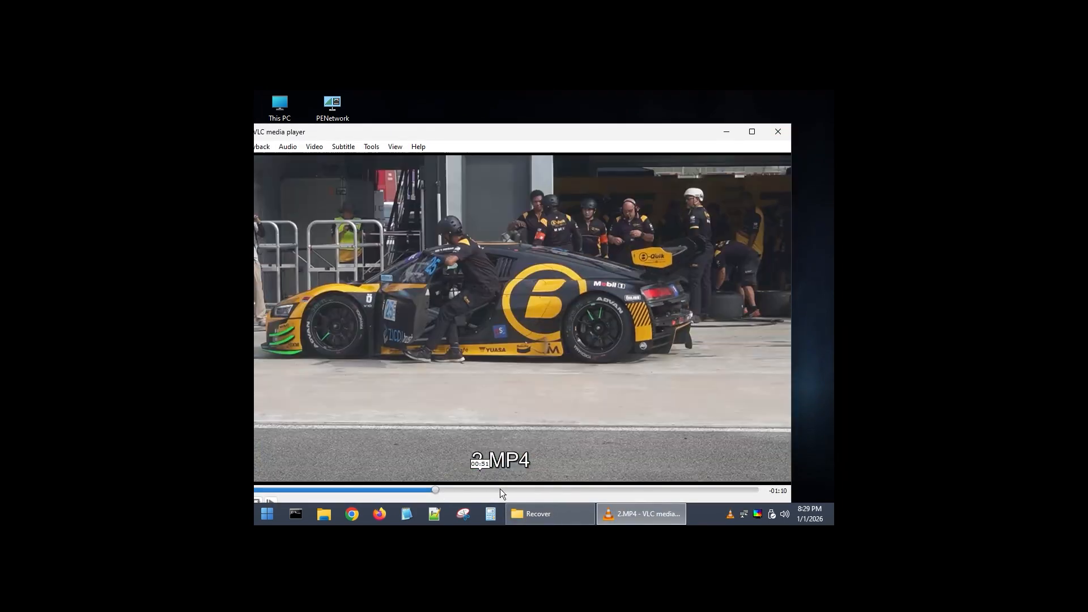
click(777, 132)
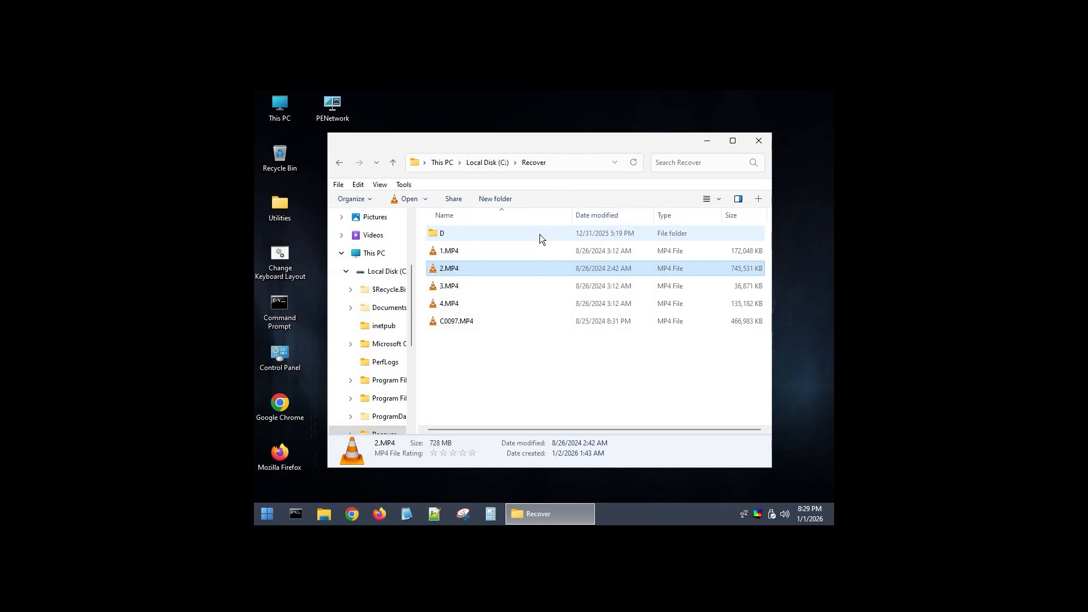
double_click(460, 286)
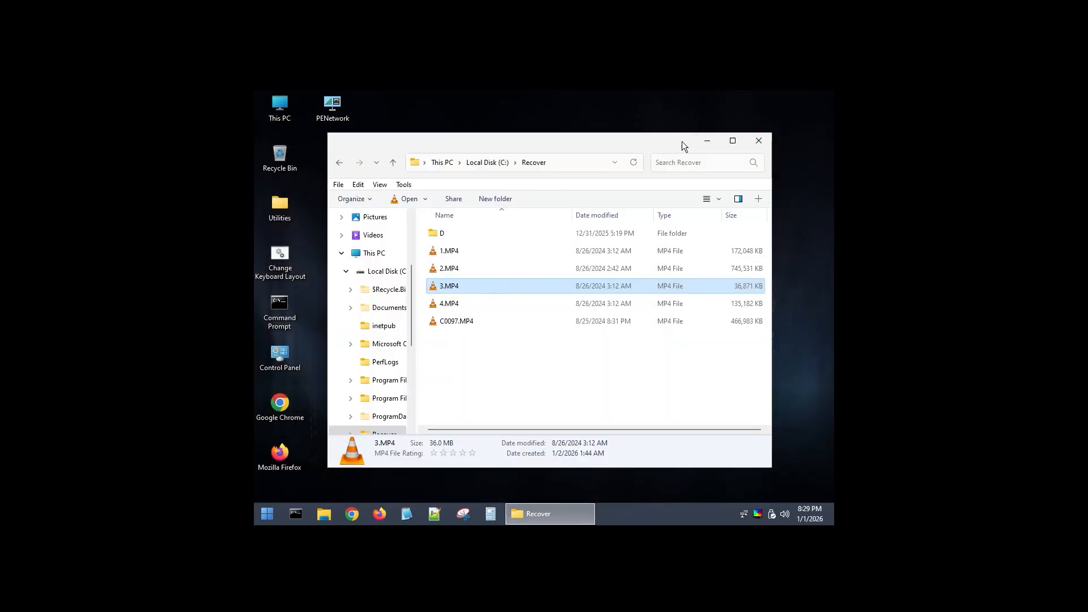
click(760, 139)
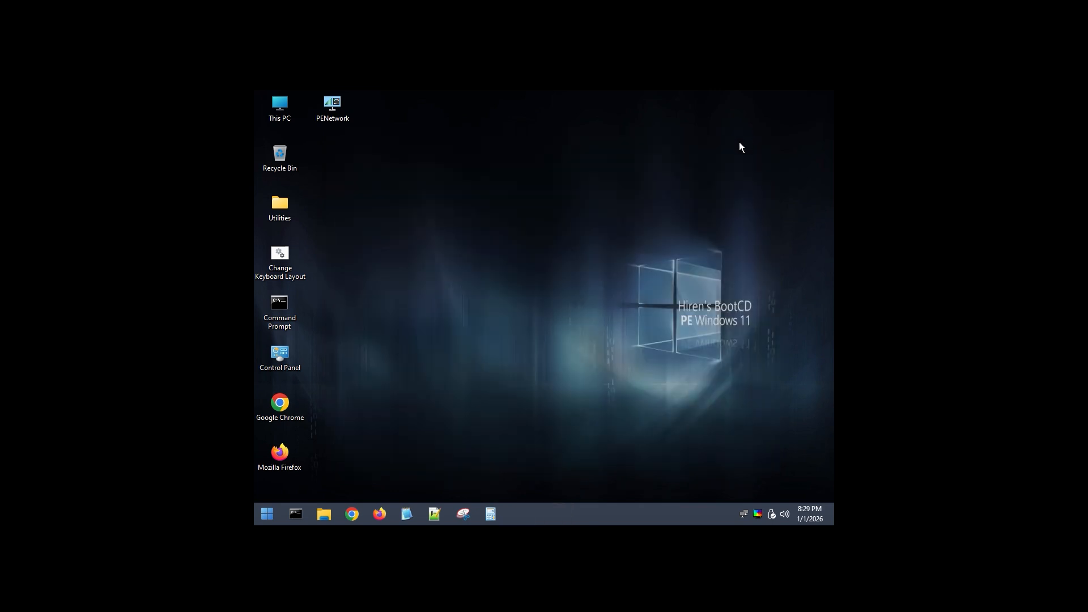